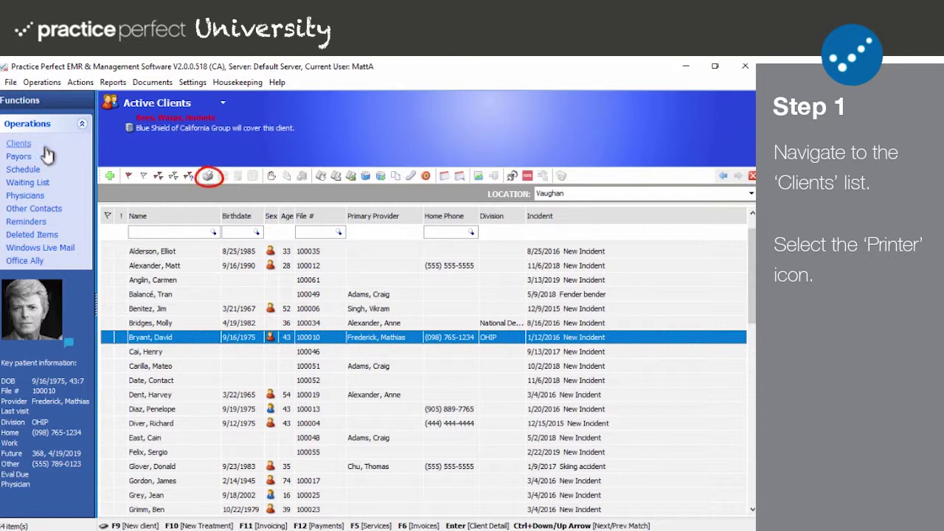
Export the Active Clients listing as ClientListing.CSV in Exports, overwriting the previous file
{"action": "left_click", "coordinate": [210, 178]}
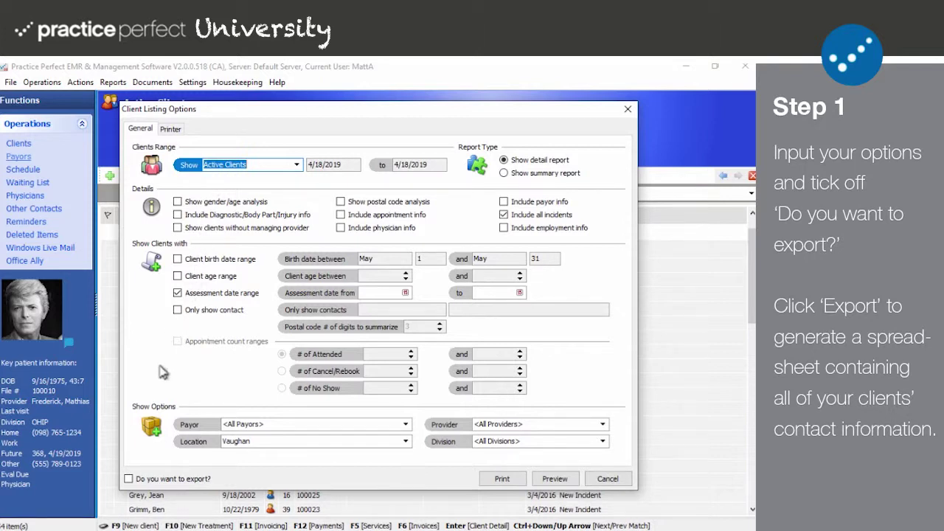
{"action": "left_click", "coordinate": [129, 478]}
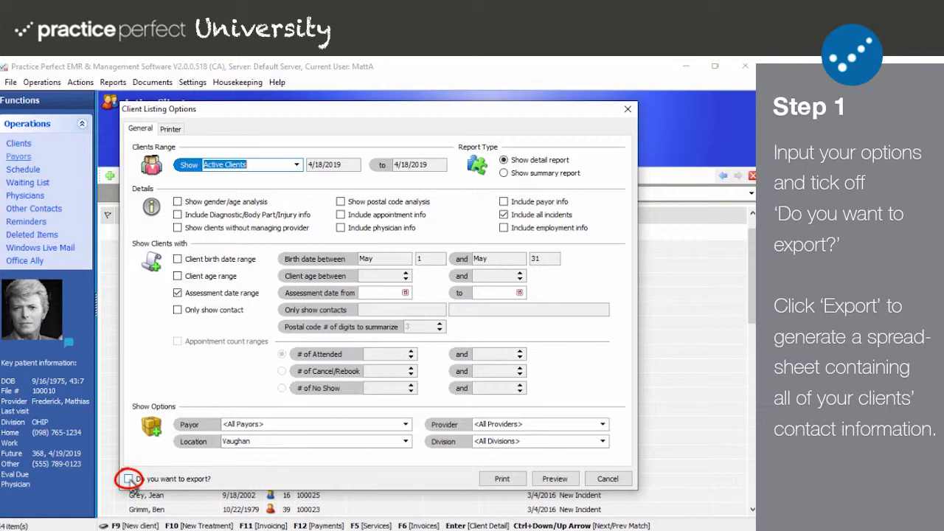
{"action": "left_click", "coordinate": [129, 479]}
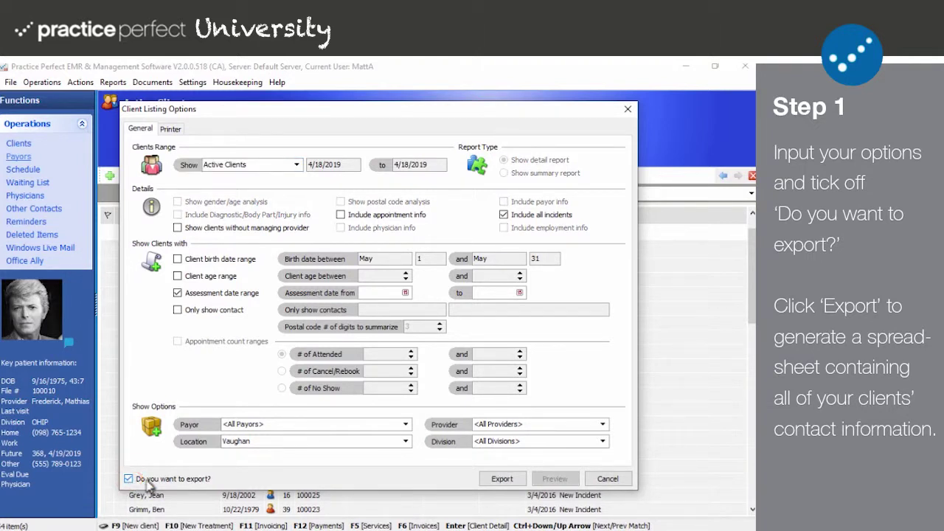
{"action": "left_click", "coordinate": [500, 480]}
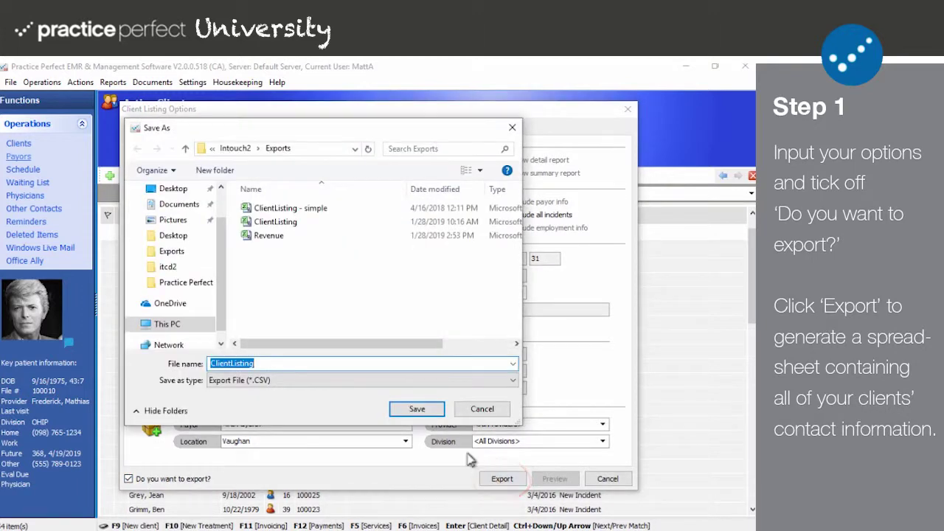
{"action": "left_click", "coordinate": [416, 409]}
{"action": "left_click", "coordinate": [424, 351]}
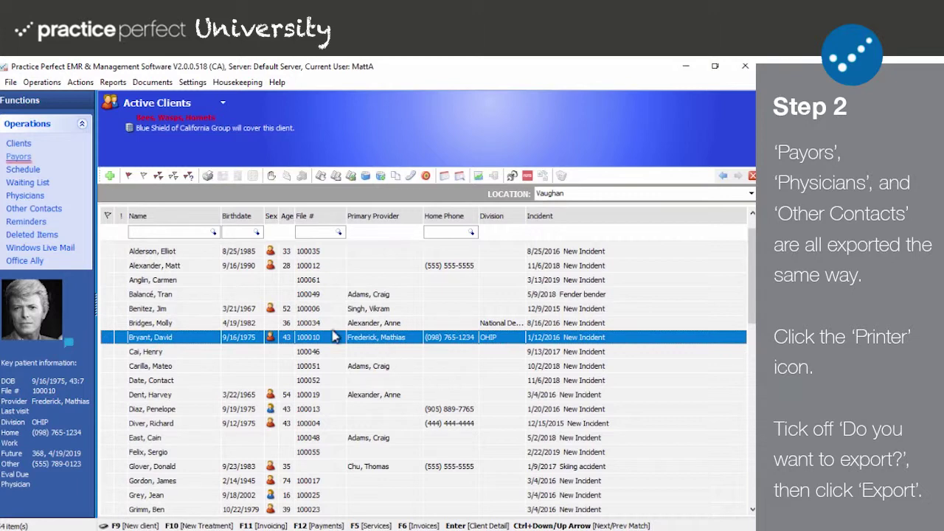
Export the Payors list as the PayorListing CSV file
{"action": "left_click", "coordinate": [20, 157]}
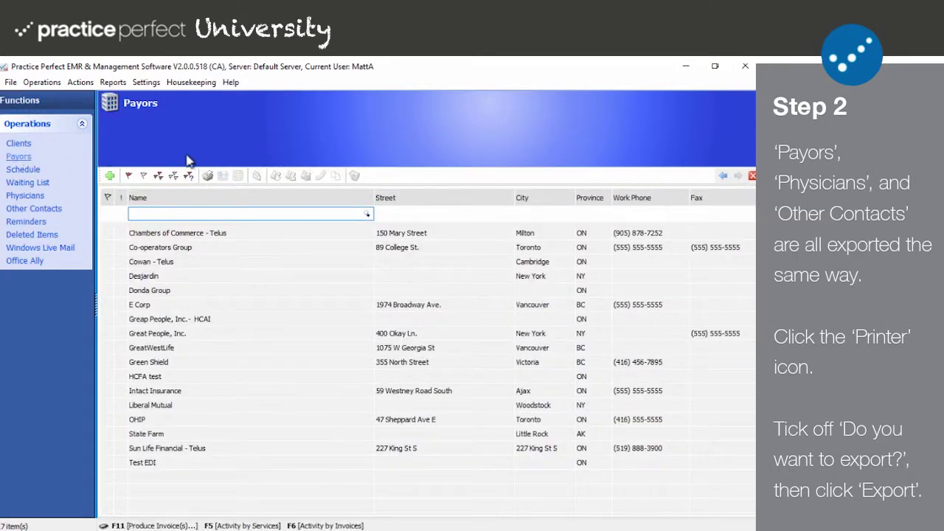
{"action": "left_click", "coordinate": [209, 177]}
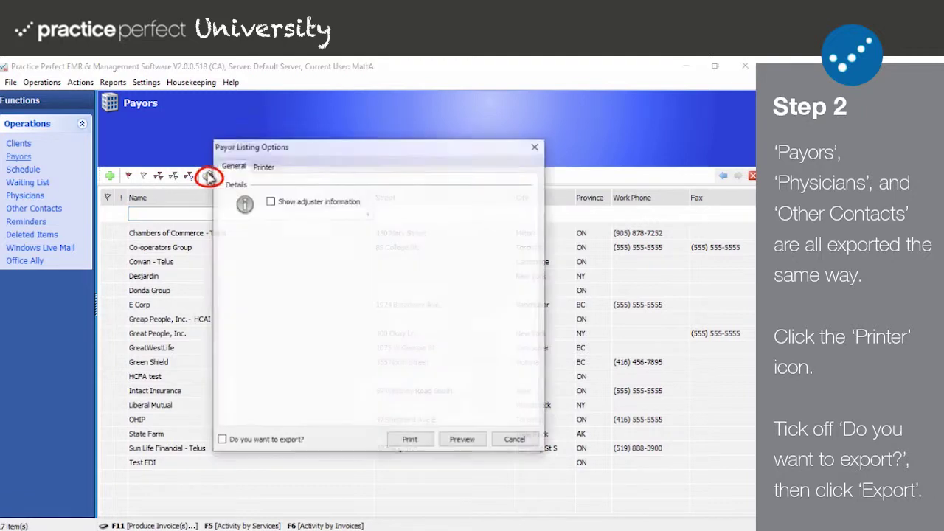
{"action": "left_click", "coordinate": [221, 441]}
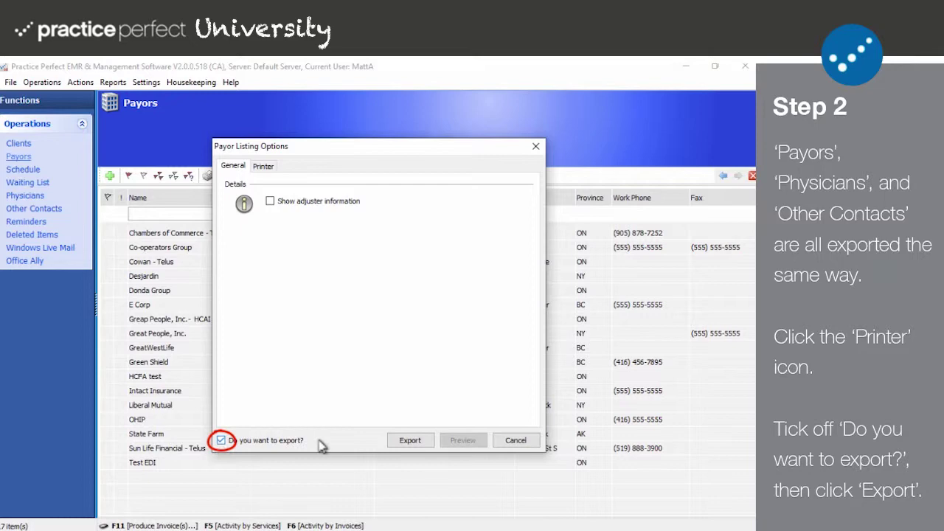
{"action": "left_click", "coordinate": [405, 441]}
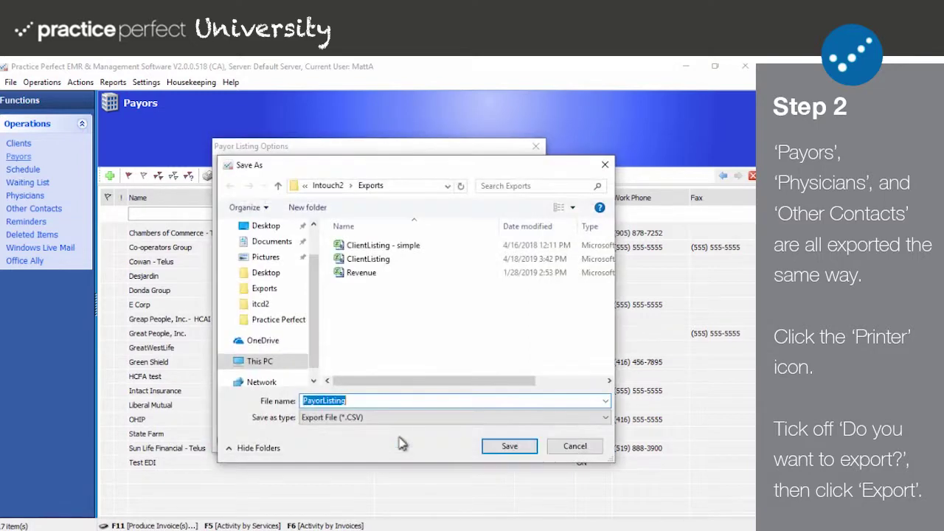
{"action": "left_click", "coordinate": [503, 447]}
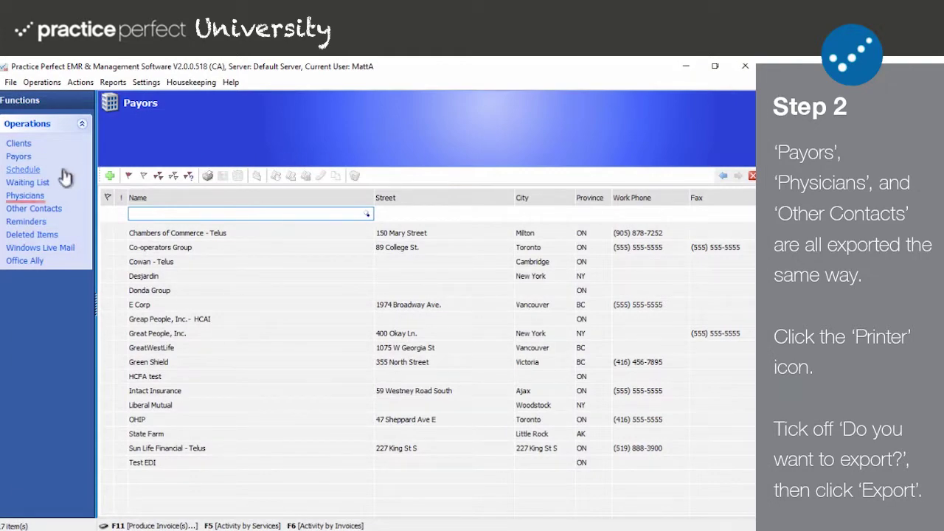
Export the Physicians list as the PhysicianListing CSV file
{"action": "left_click", "coordinate": [39, 196]}
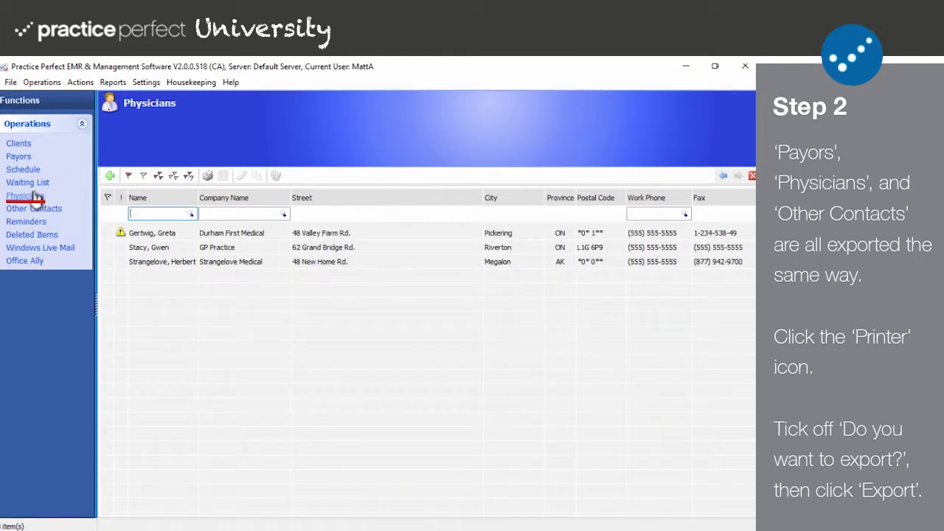
{"action": "left_click", "coordinate": [207, 176]}
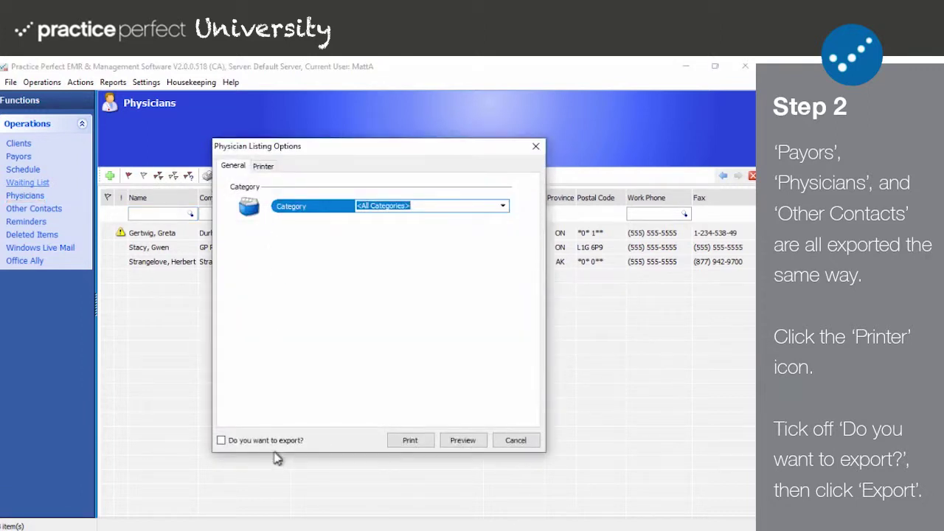
{"action": "left_click", "coordinate": [263, 440]}
{"action": "left_click", "coordinate": [410, 440]}
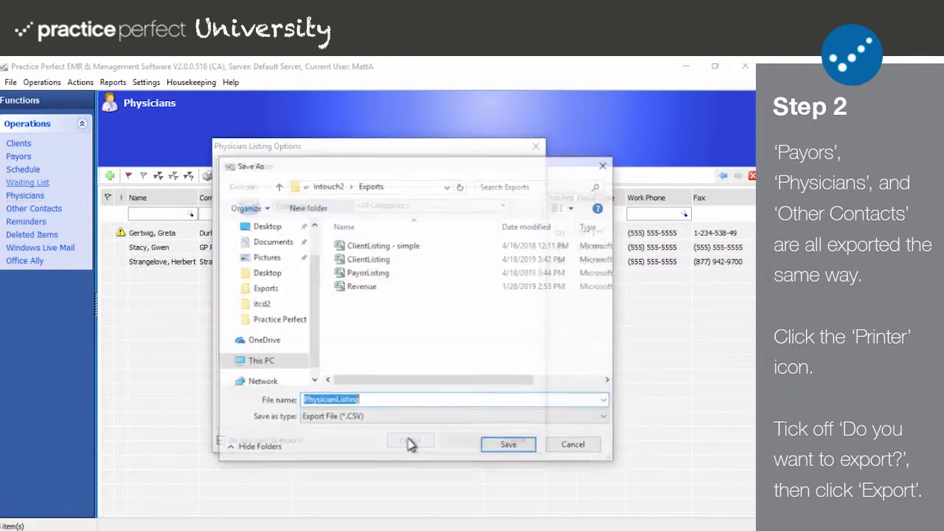
{"action": "left_click", "coordinate": [506, 446]}
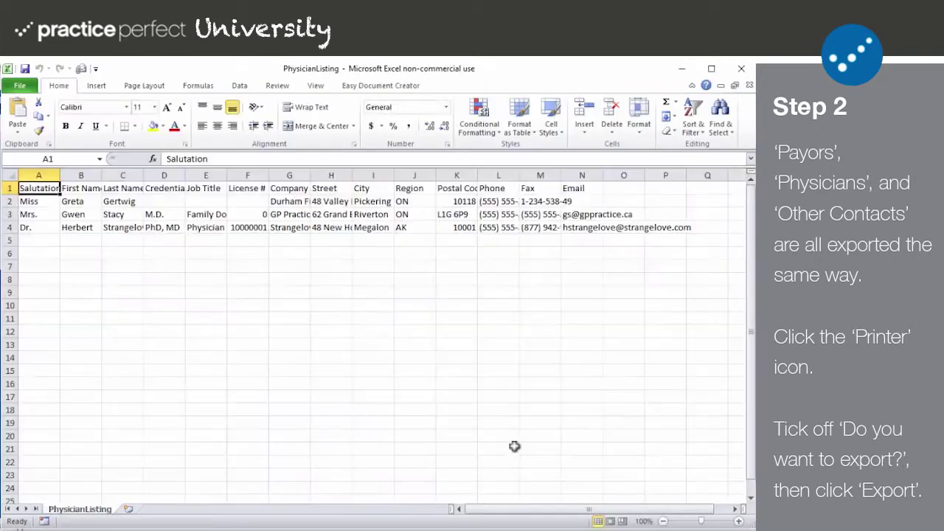
Close the PhysicianListing spreadsheet and export Other Contacts as the OtherContactlisting CSV
{"action": "left_click", "coordinate": [740, 72]}
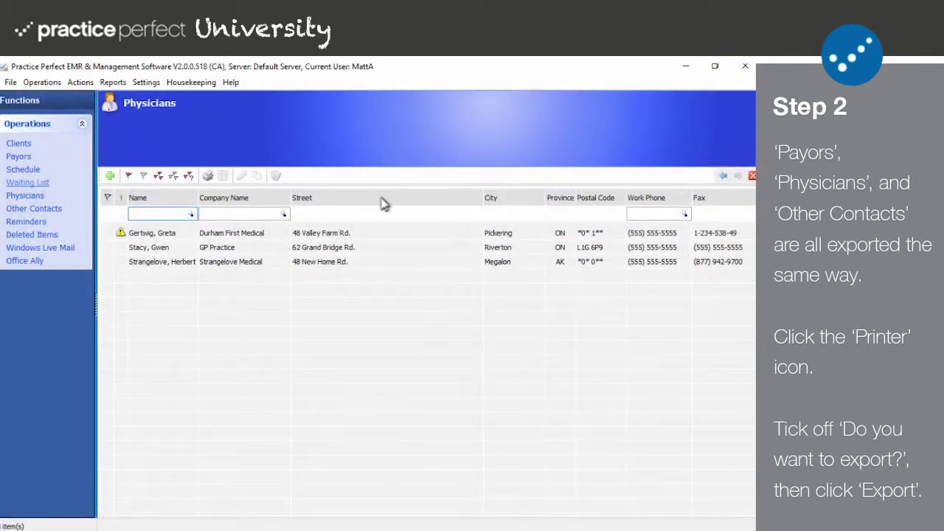
{"action": "left_click", "coordinate": [51, 210]}
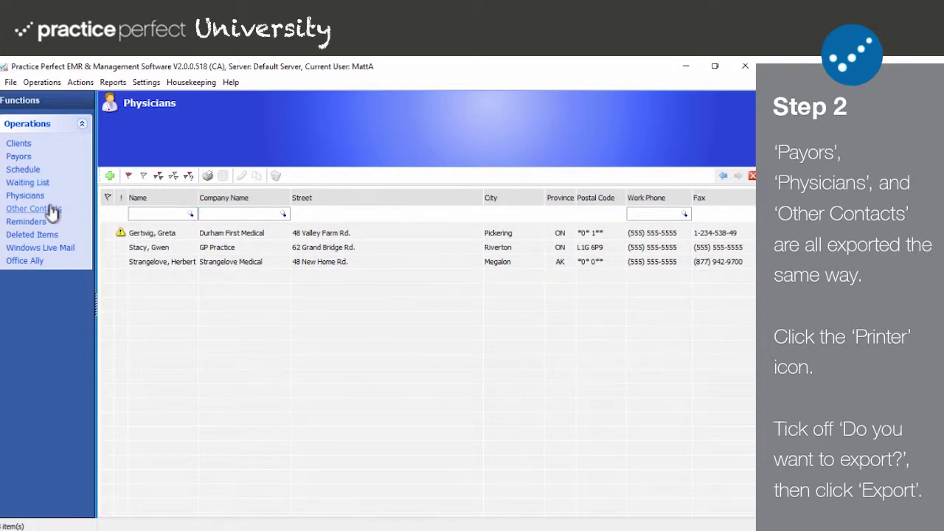
{"action": "left_click", "coordinate": [207, 176]}
{"action": "left_click", "coordinate": [237, 438]}
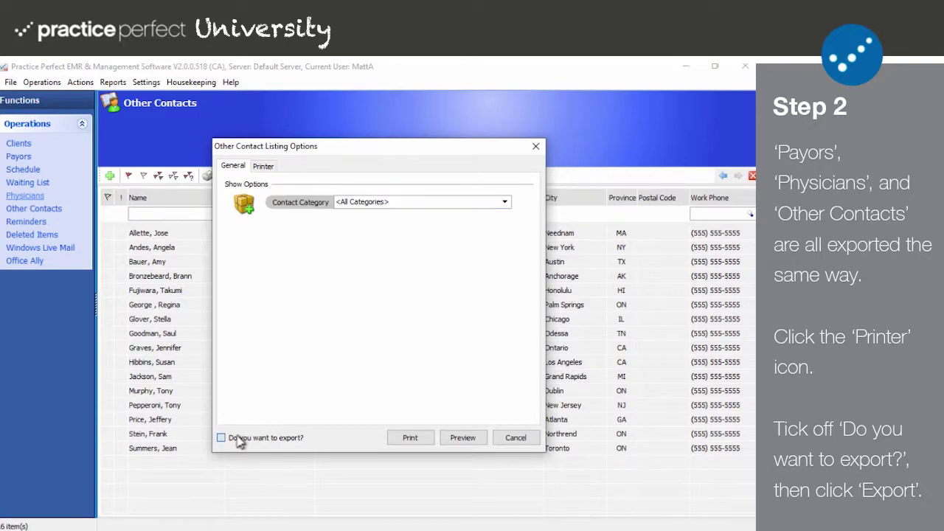
{"action": "left_click", "coordinate": [410, 437]}
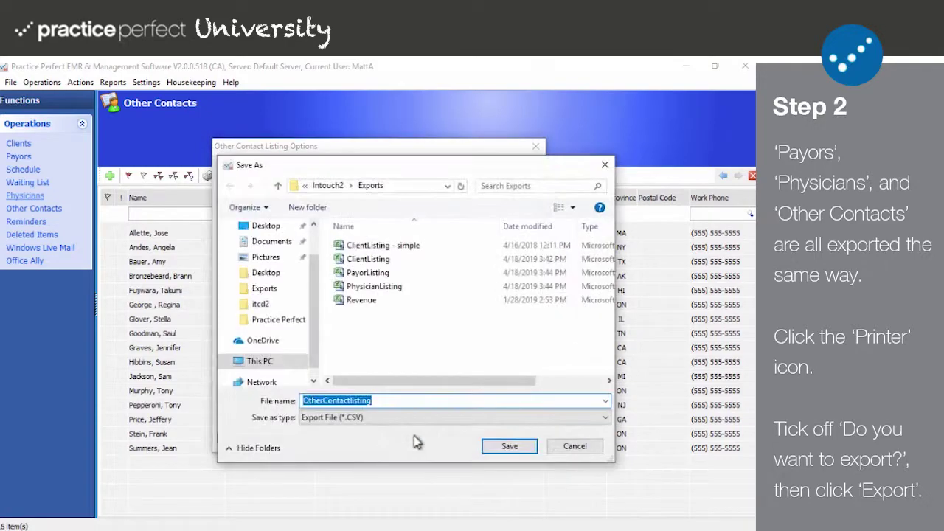
{"action": "left_click", "coordinate": [504, 446]}
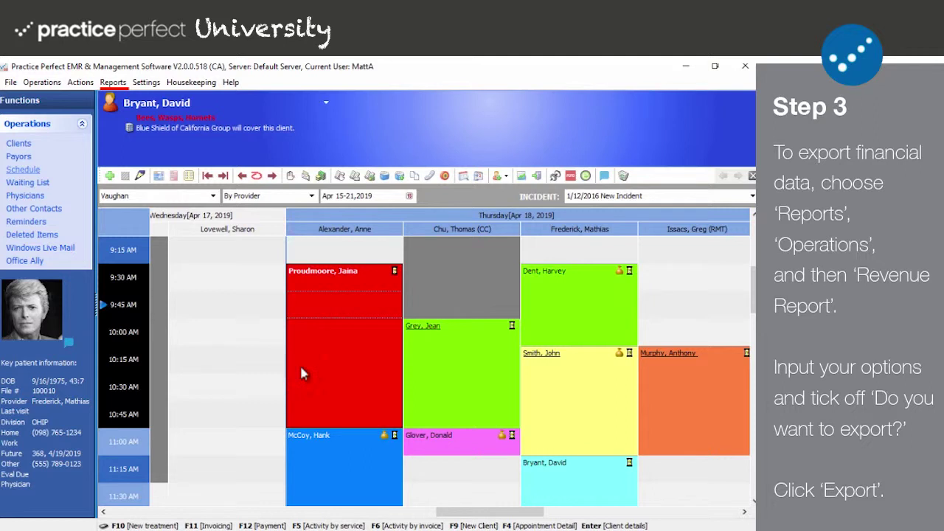
Open the Operations Revenue Report with a from-date of 2/1/2019
{"action": "left_click", "coordinate": [112, 83]}
{"action": "mouse_move", "coordinate": [140, 112]}
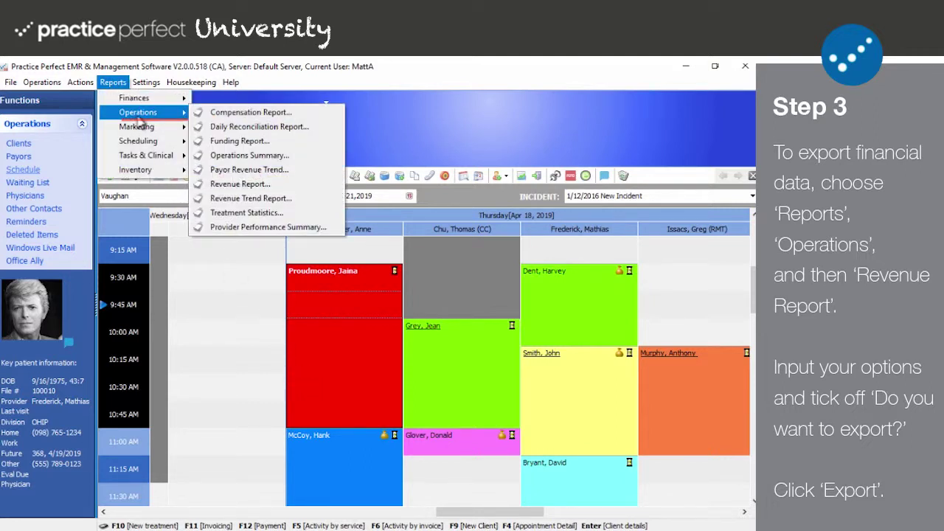
{"action": "left_click", "coordinate": [278, 186]}
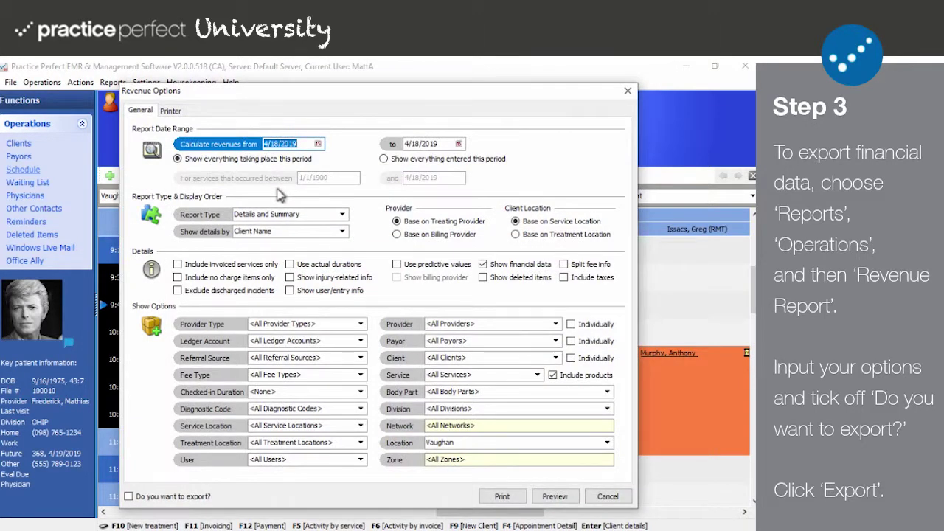
{"action": "left_click", "coordinate": [319, 146]}
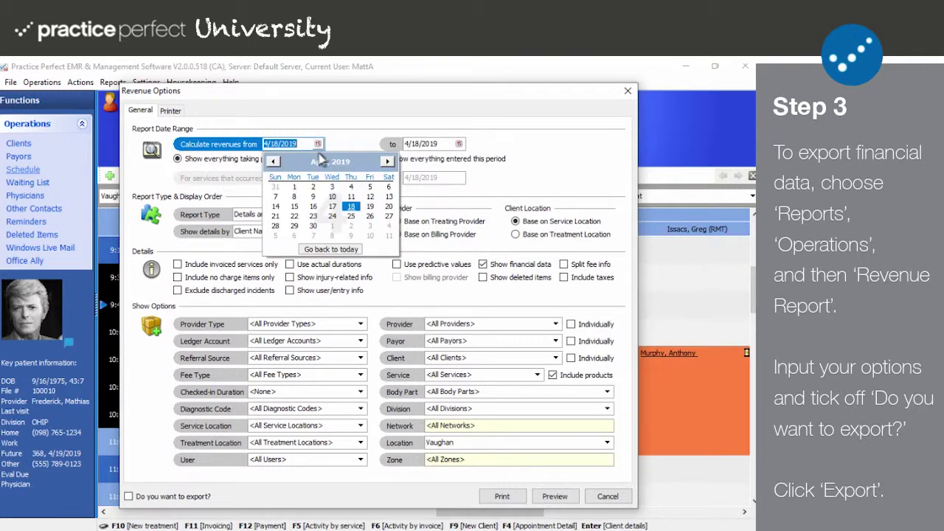
{"action": "left_click", "coordinate": [272, 162]}
{"action": "left_click", "coordinate": [272, 163]}
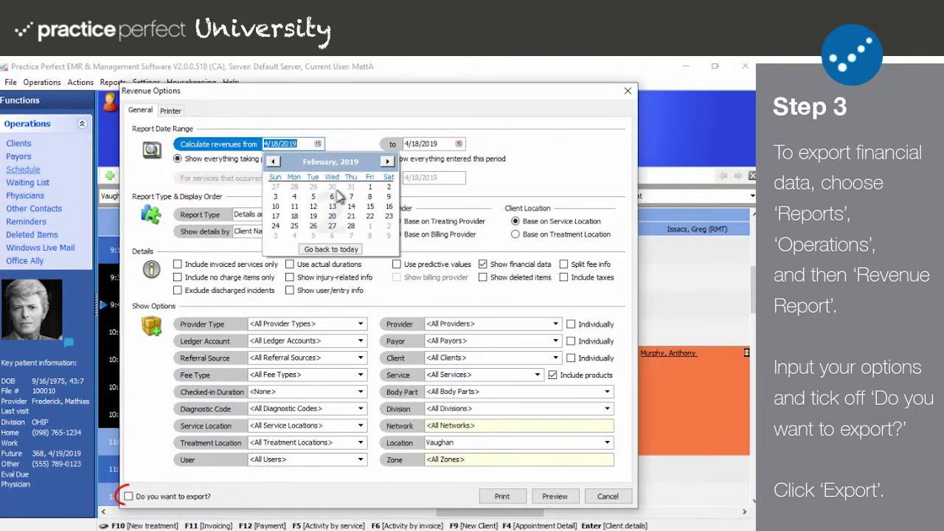
{"action": "left_click", "coordinate": [370, 187]}
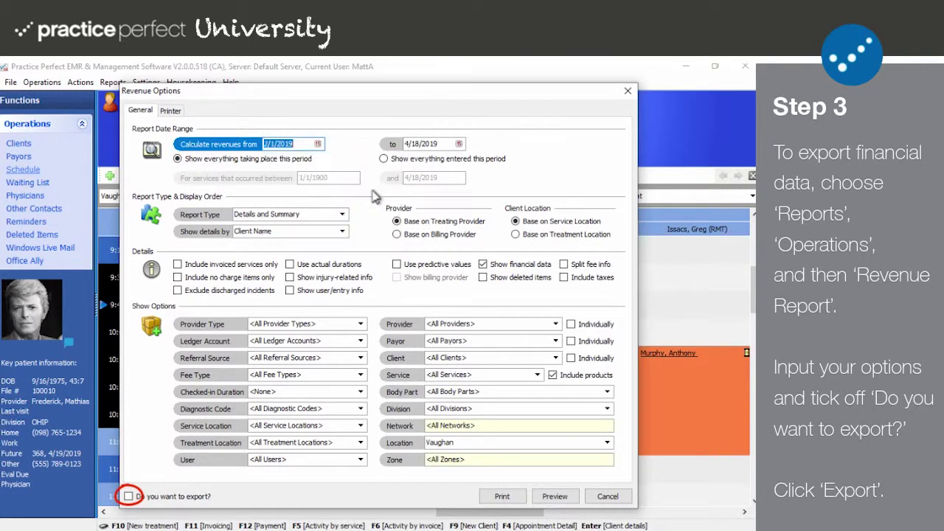
Export the revenue report as Revenue.CSV, replacing the existing file
{"action": "left_click", "coordinate": [129, 497]}
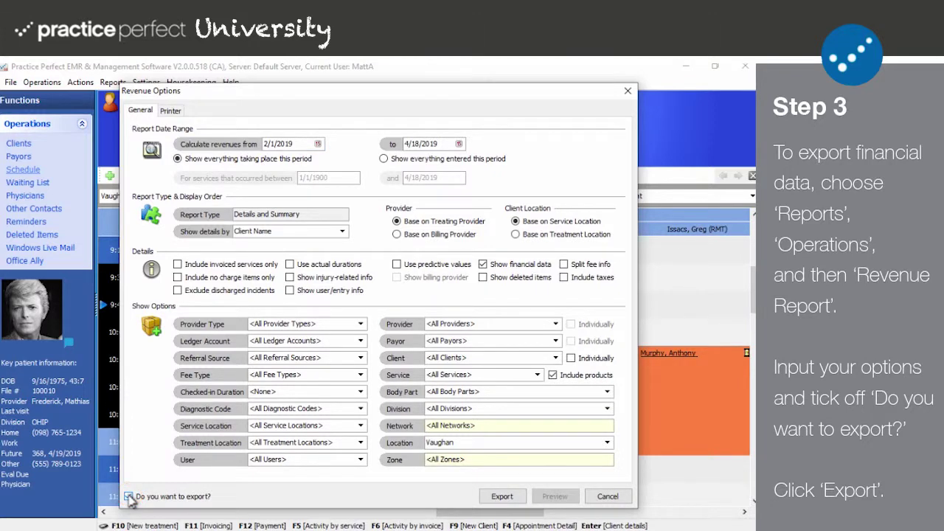
{"action": "left_click", "coordinate": [502, 496]}
{"action": "left_click", "coordinate": [416, 396]}
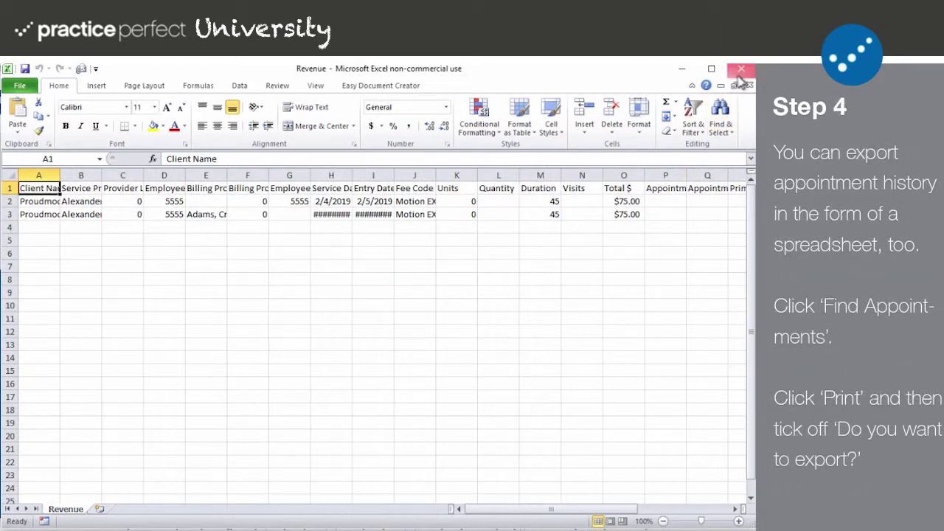
{"action": "left_click", "coordinate": [743, 67]}
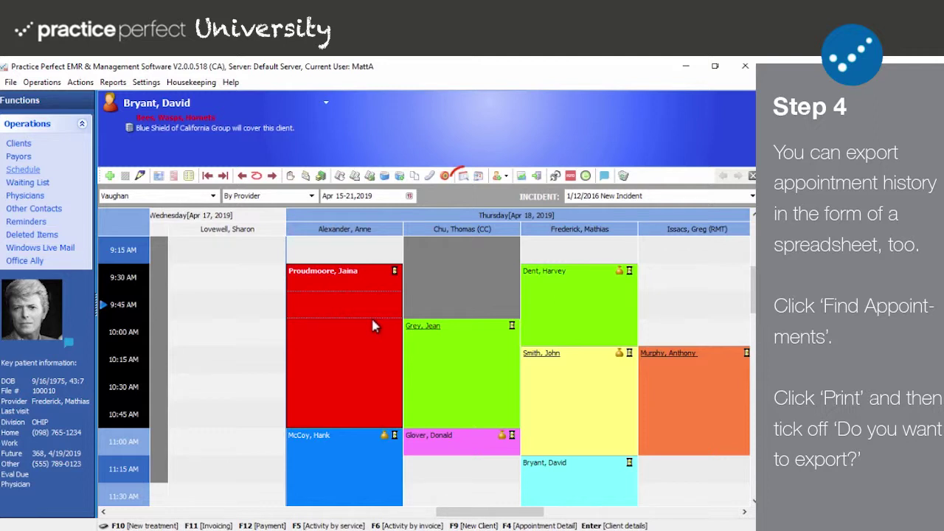
Export the client's Find Appointments results as the ApptSearchResult CSV file
{"action": "left_click", "coordinate": [464, 177]}
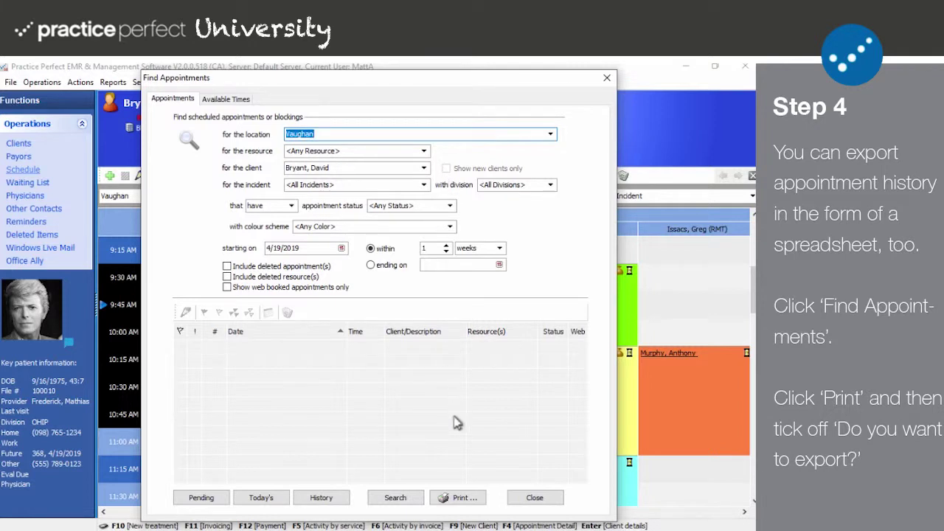
{"action": "left_click", "coordinate": [463, 498]}
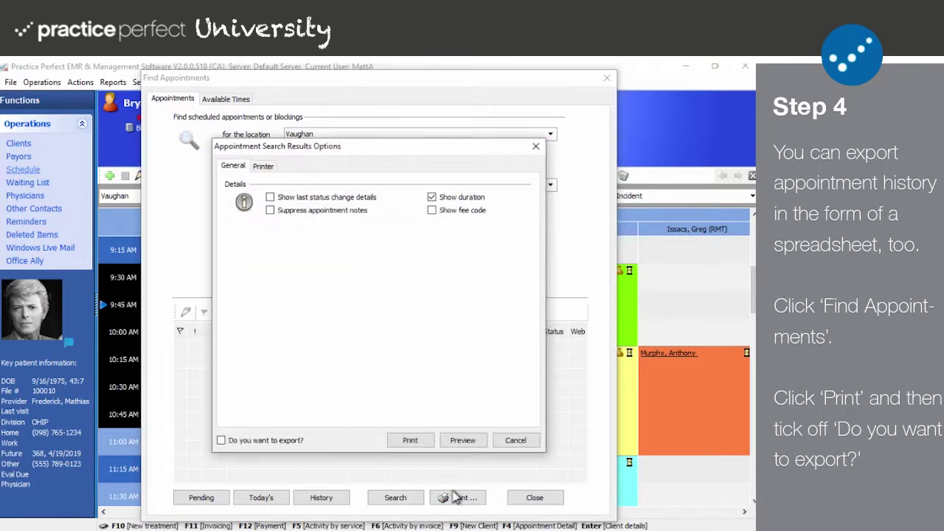
{"action": "left_click", "coordinate": [221, 440]}
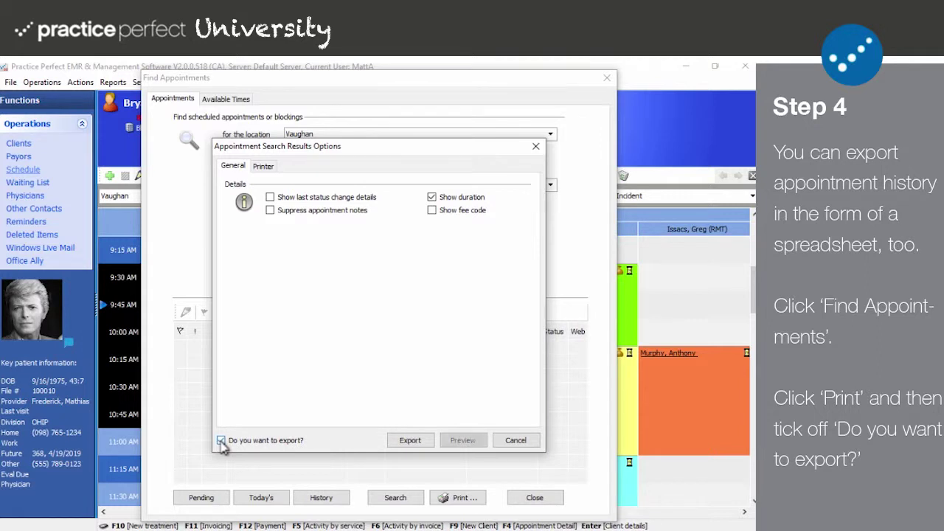
{"action": "left_click", "coordinate": [410, 441]}
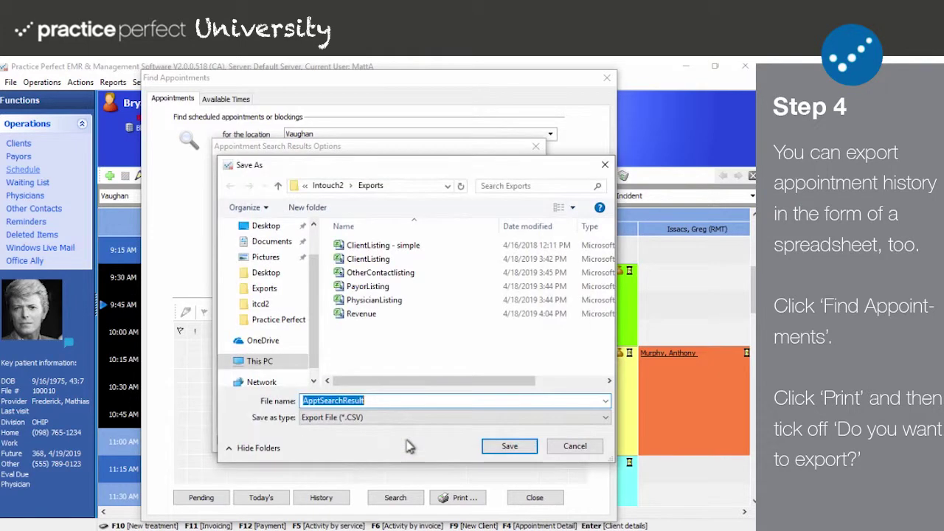
{"action": "left_click", "coordinate": [509, 448]}
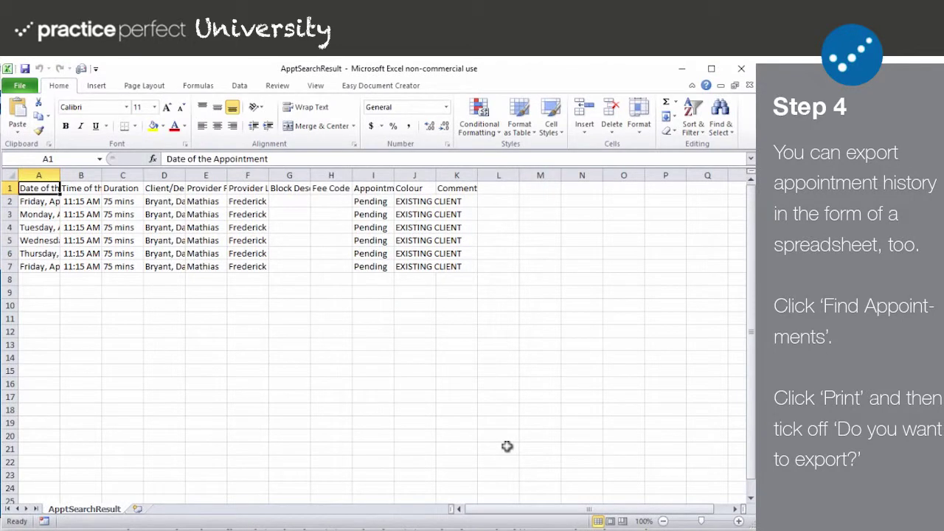